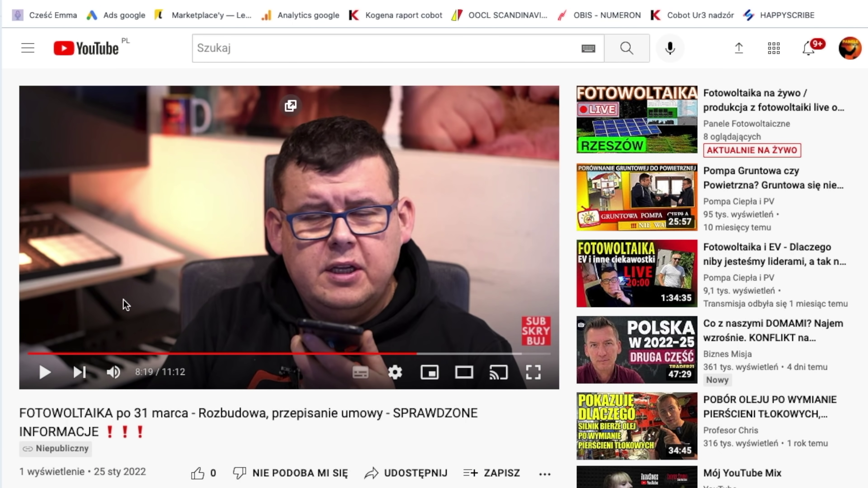
Play the paused video about photovoltaics after 31 March at a higher volume, pausing it once the December 2021 energy prices have been discussed
left_click(44, 373)
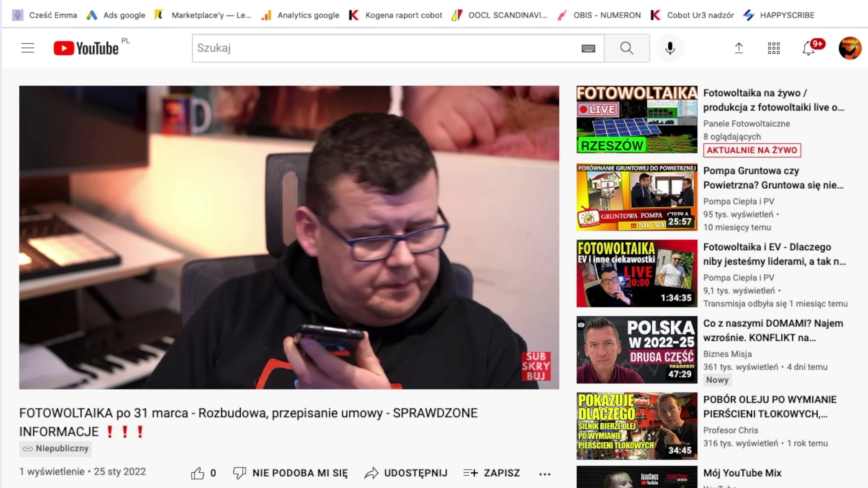
key("XF86AudioRaiseVolume")
key("XF86AudioRaiseVolume")
key("XF86AudioRaiseVolume")
key("XF86AudioRaiseVolume")
key("XF86AudioRaiseVolume")
key("XF86AudioRaiseVolume")
key("XF86AudioRaiseVolume")
key("XF86AudioRaiseVolume")
key("XF86AudioRaiseVolume")
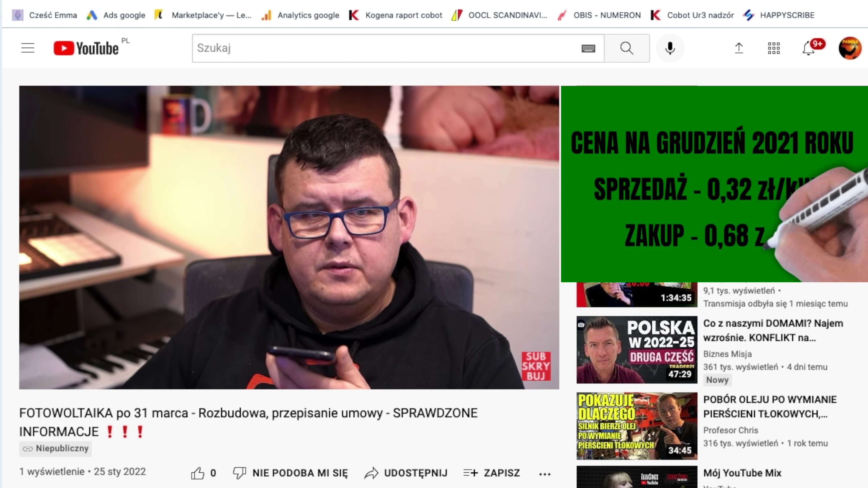
mouse_move(47, 376)
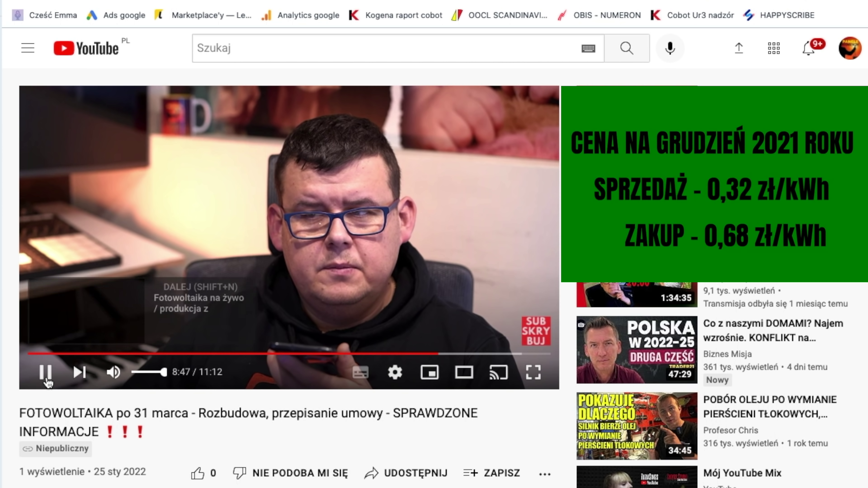
left_click(48, 376)
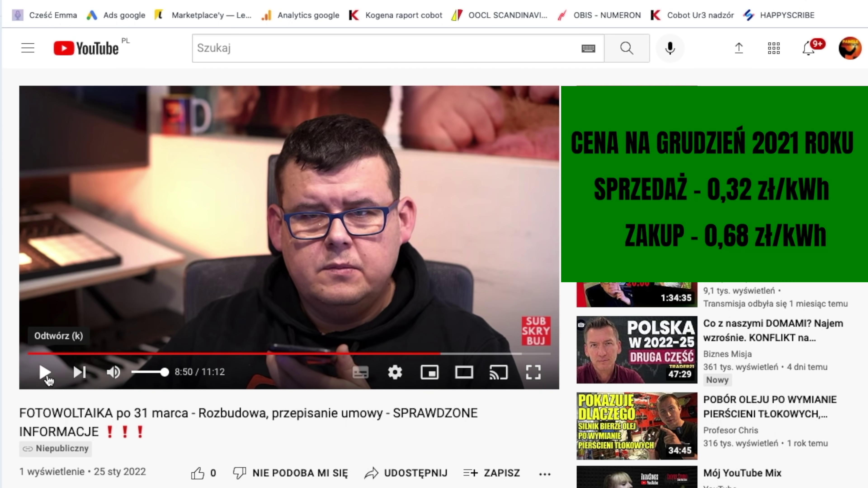
Switch to the Excel workbook and enter 9,5 kWp in cell C4 above the meter readings
key("ctrl+Right")
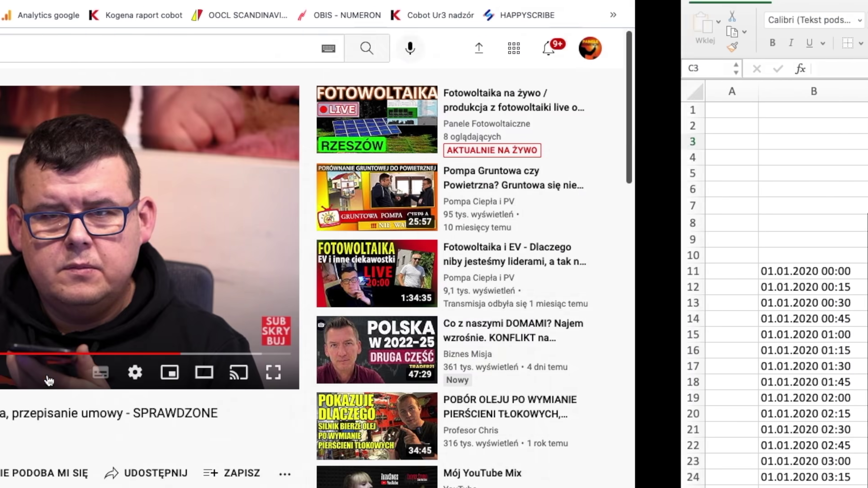
scroll(304, 203, "down", 1)
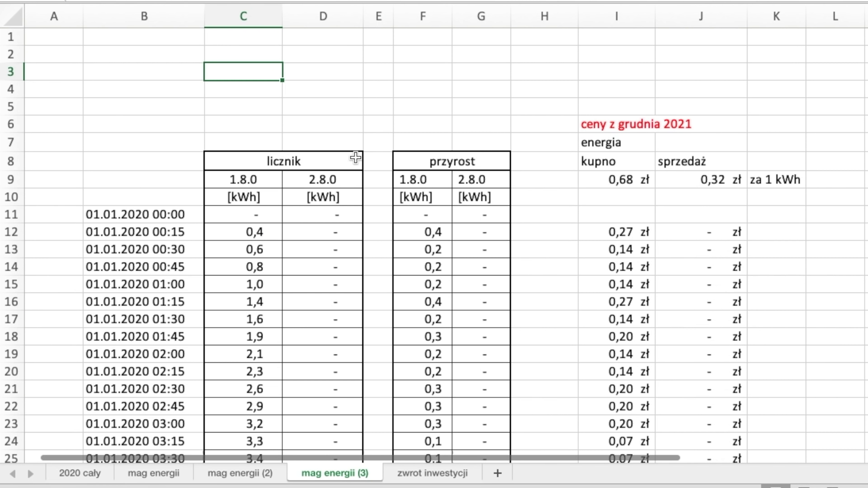
scroll(248, 219, "down", 1)
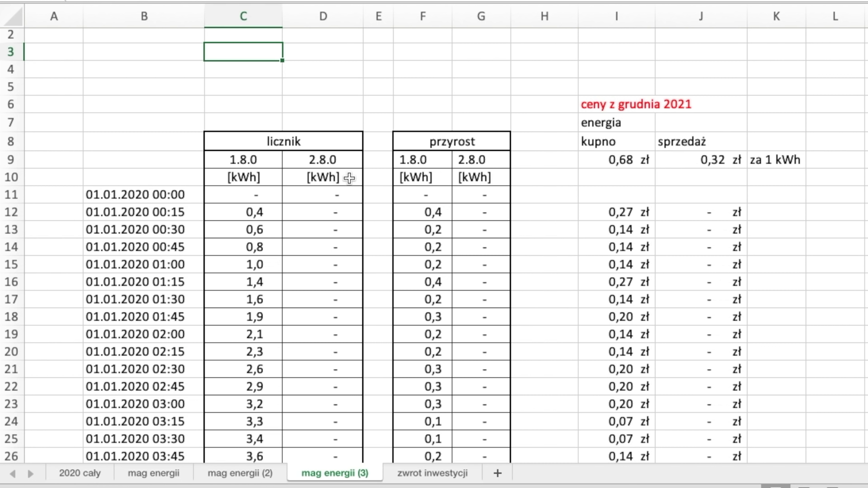
left_click(263, 74)
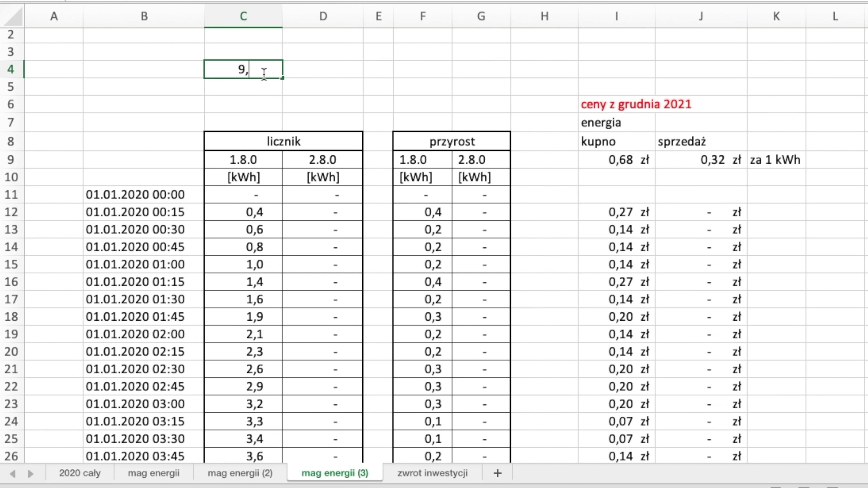
type("kWp")
key("Return")
Examine the yearly totals and the PROSUMENT settlement below the last 2020 meter readings
scroll(612, 172, "up", 1)
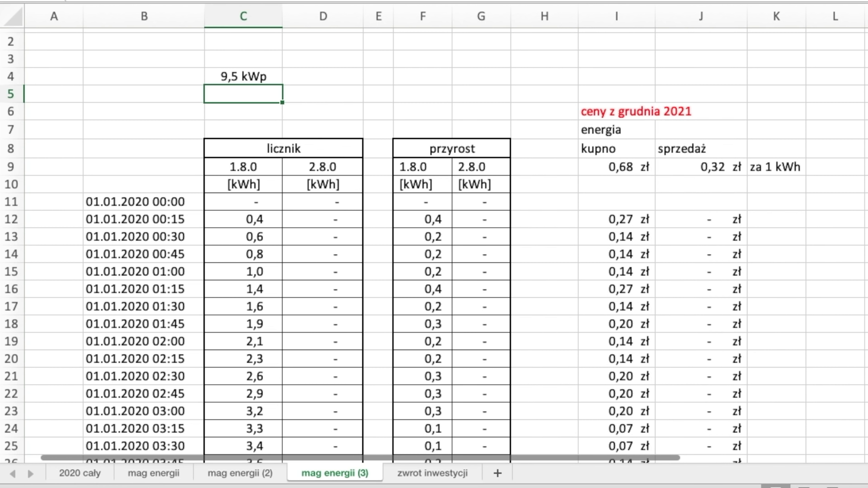
scroll(434, 246, "down", 20)
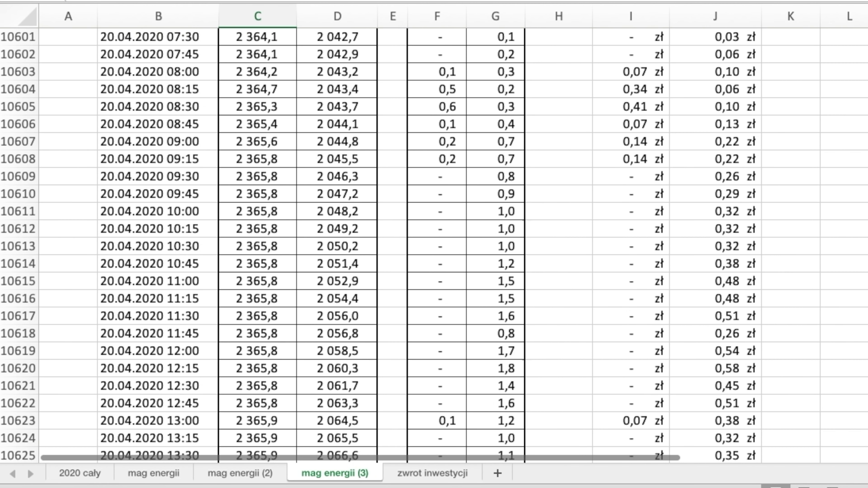
scroll(434, 245, "down", 20)
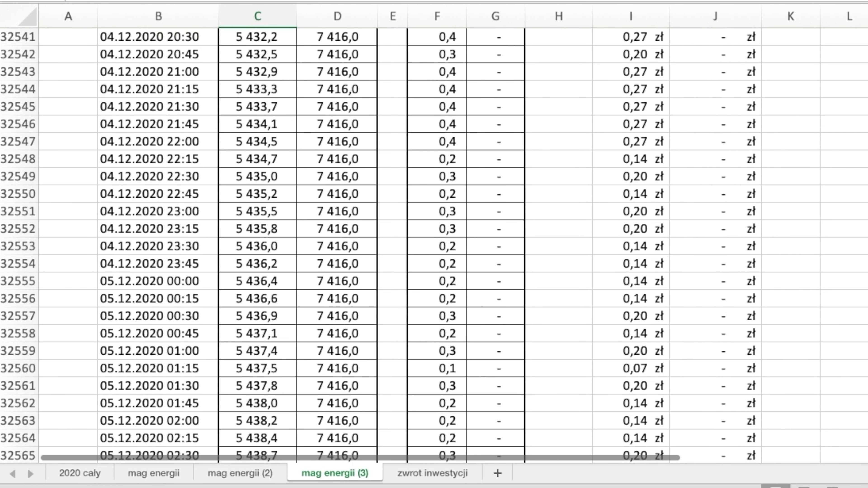
scroll(434, 246, "down", 15)
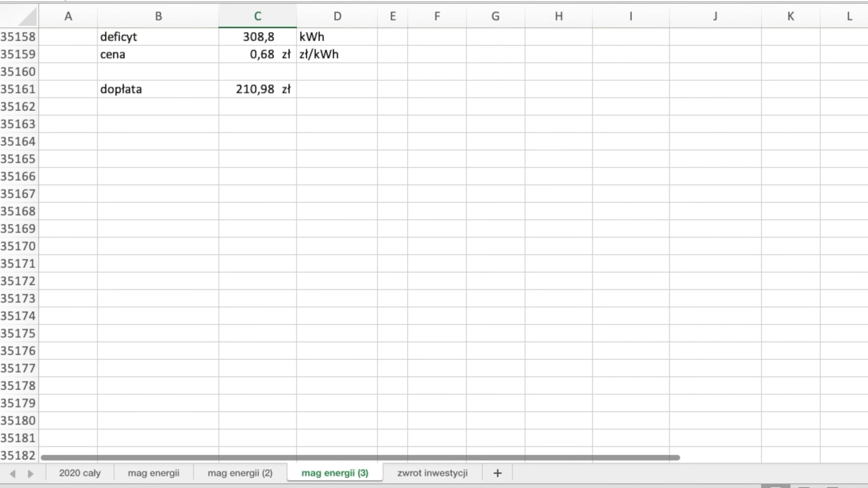
scroll(662, 256, "up", 5)
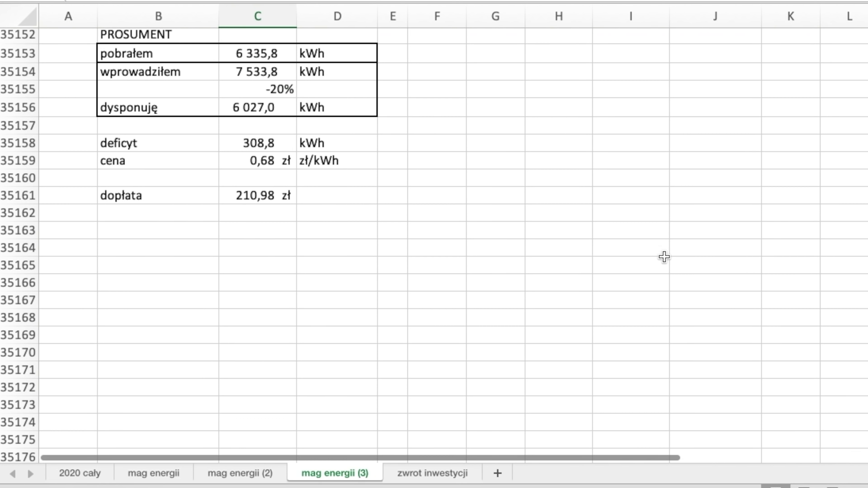
scroll(289, 166, "up", 1)
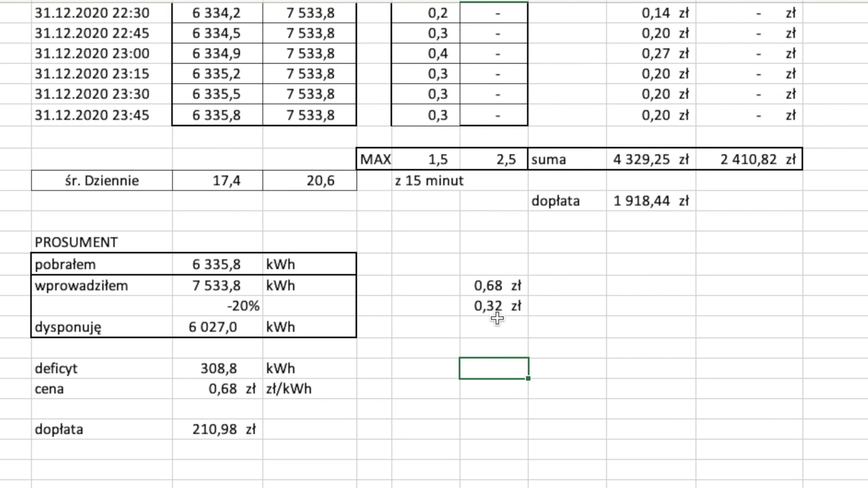
Calculate the difference between the 0,68 zł and 0,32 zł energy prices two rows below them
left_click(500, 348)
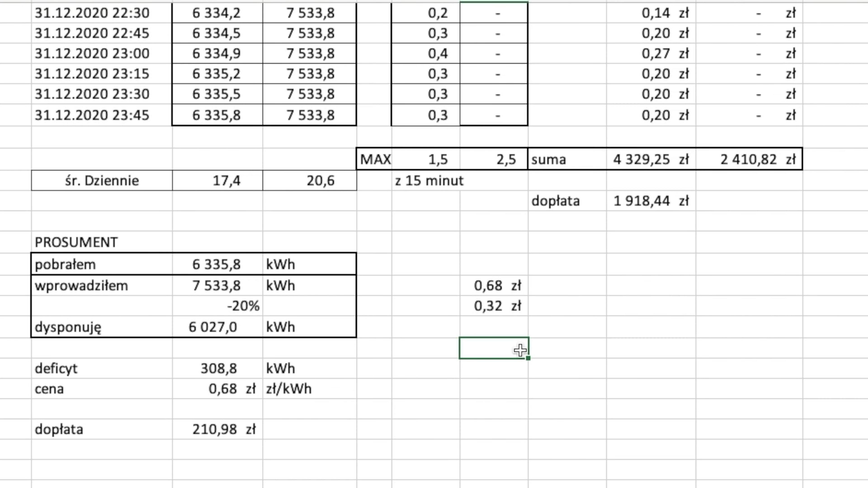
type("=")
left_click(493, 286)
type("-")
left_click(493, 306)
key("Return")
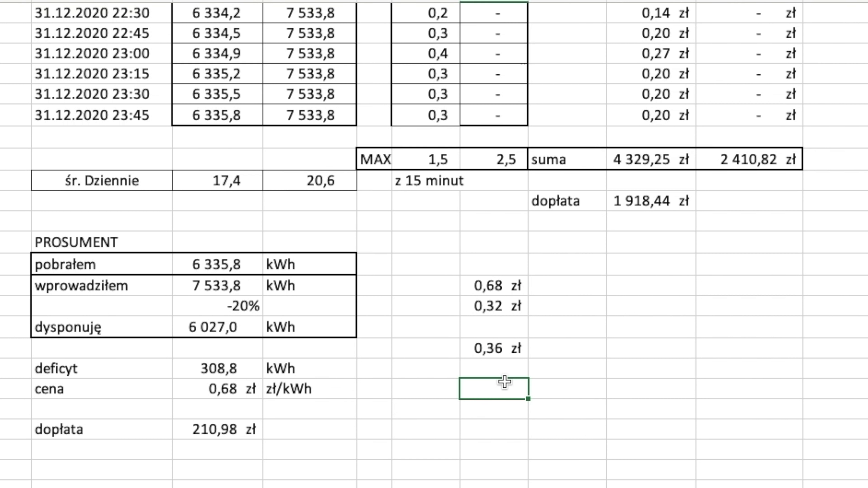
Below the price difference, divide it by the 0,68 zł price and format the result as a percentage
type("=")
left_click(492, 349)
type("/")
left_click(494, 286)
key("Return")
key("Up")
key("ctrl+shift+5")
Edit the percentage formula so that the price ratio is subtracted from 1
key("F2")
key("Home")
key("Right")
type("1-")
key("Return")
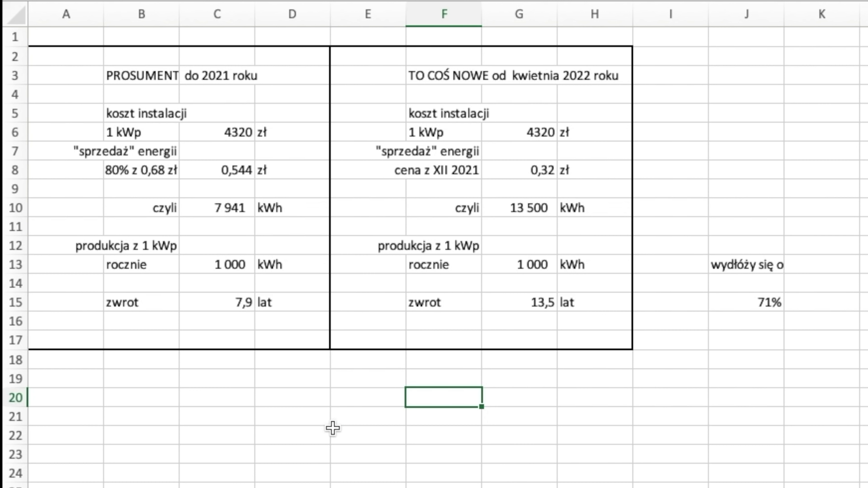
left_click(333, 427)
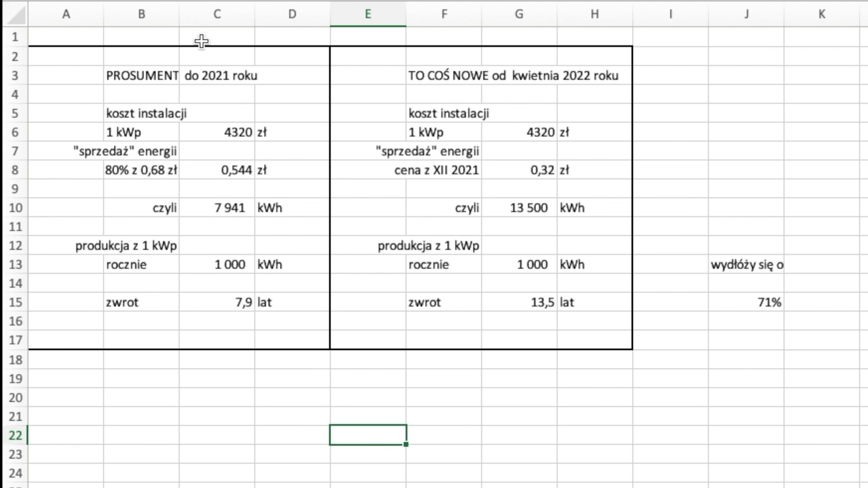